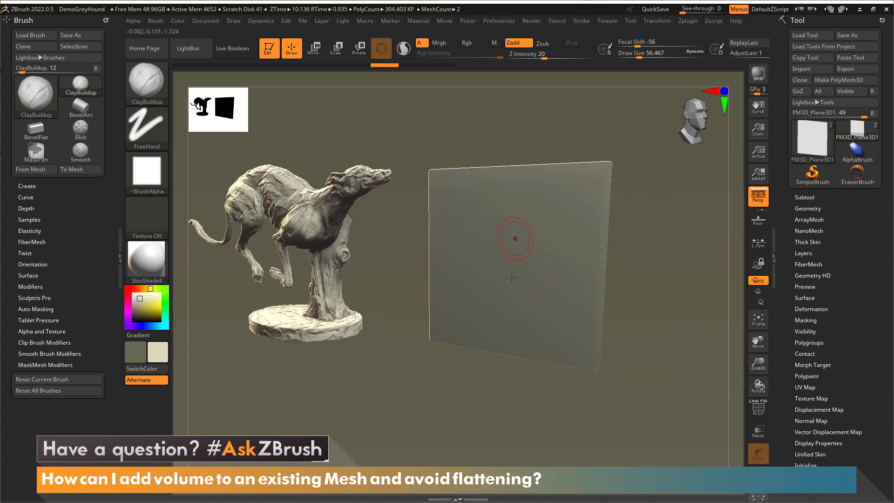
Step: Set the ClayBuildup brush's draw size to about 90 for sculpting on the thin plane
mouse_move(543, 231)
right_down()
mouse_move(551, 241)
mouse_move(542, 277)
mouse_move(538, 256)
right_up()
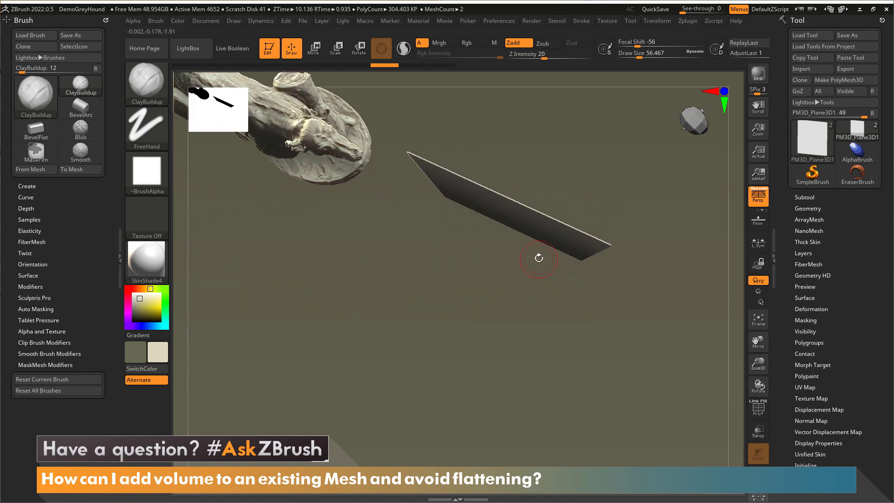
right_drag(519, 214, 489, 251)
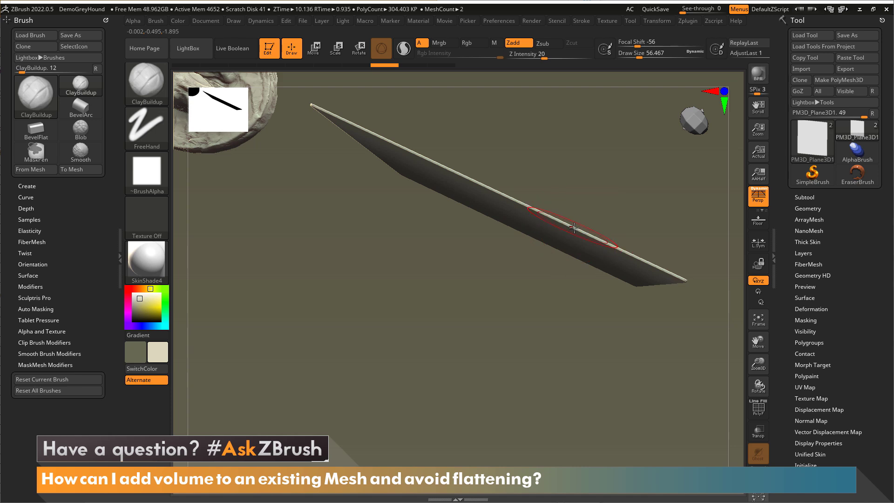
mouse_move(588, 284)
right_down()
mouse_move(535, 205)
mouse_move(522, 241)
mouse_move(558, 256)
mouse_move(545, 244)
right_up()
key(s)
drag(546, 249, 553, 249)
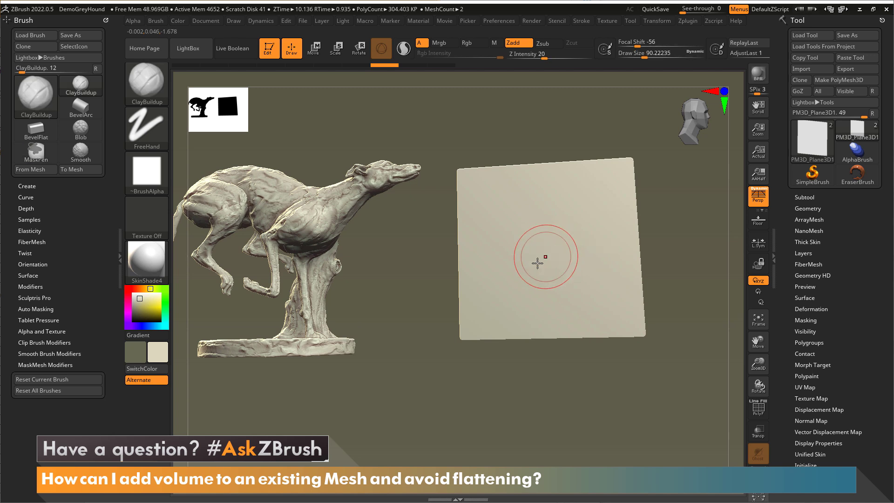
Step: Build up overlapping ClayBuildup strokes across the middle of the thin plane and inspect it from both sides
drag(520, 288, 517, 292)
mouse_move(580, 202)
mouse_down()
mouse_move(534, 282)
mouse_move(547, 295)
mouse_up()
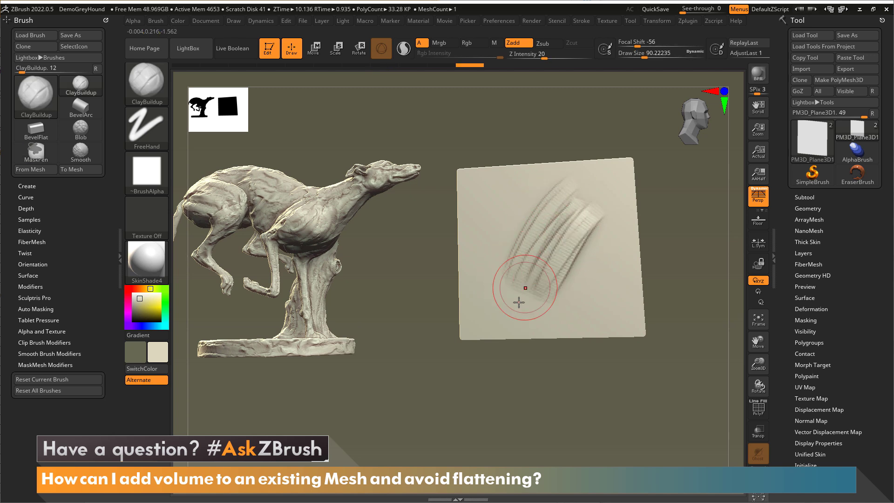
drag(502, 205, 546, 297)
mouse_move(495, 223)
mouse_down()
mouse_move(532, 286)
mouse_move(565, 267)
mouse_up()
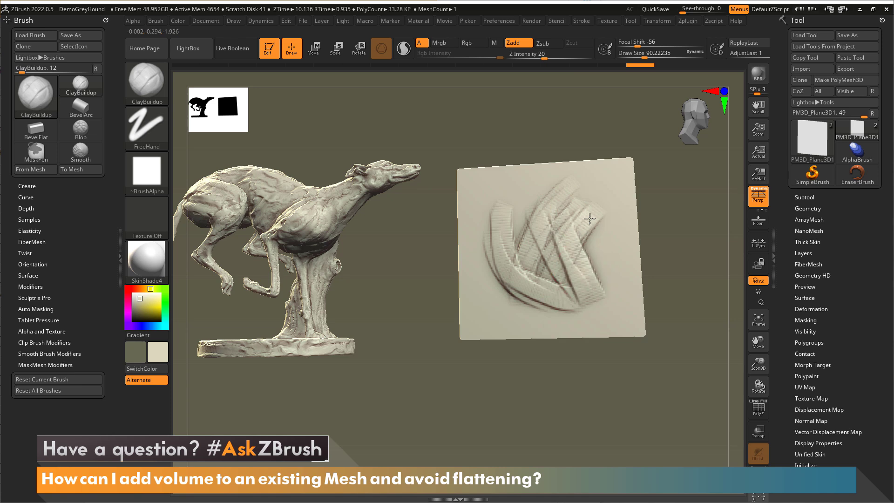
drag(589, 219, 549, 271)
drag(531, 212, 547, 227)
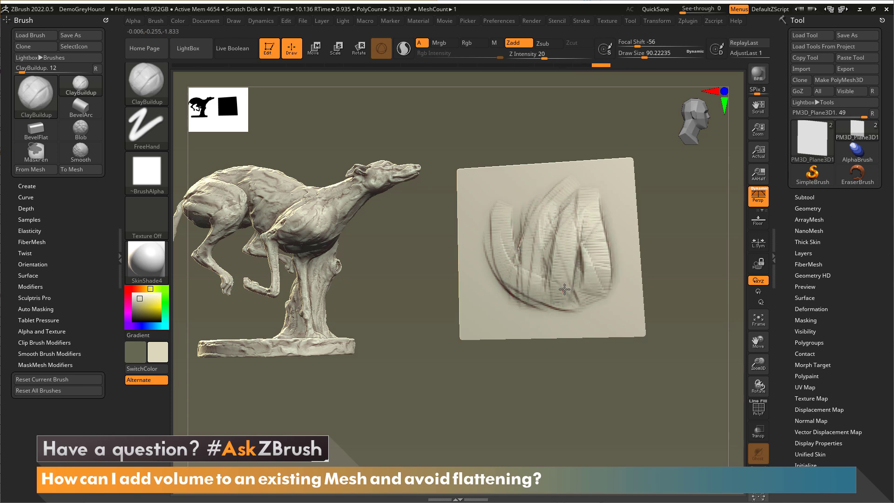
drag(565, 290, 578, 235)
mouse_move(489, 309)
mouse_down()
mouse_move(482, 256)
mouse_move(612, 303)
mouse_up()
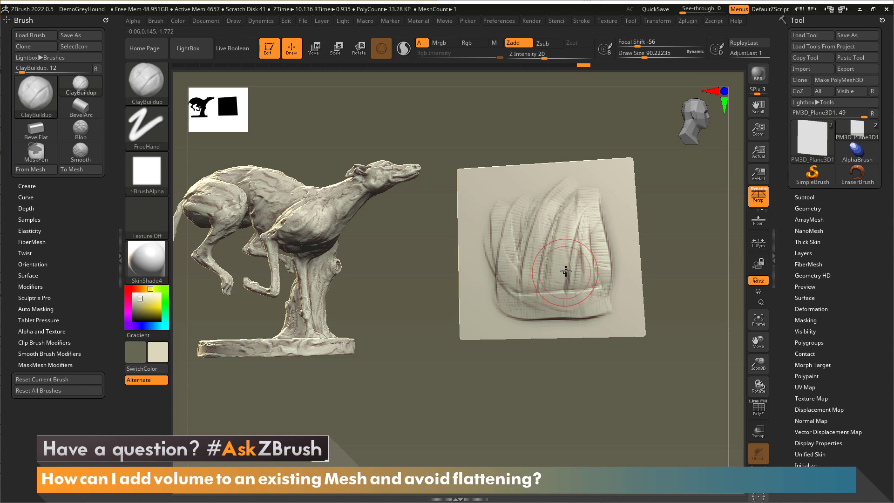
mouse_move(564, 252)
right_down()
mouse_move(617, 247)
mouse_move(572, 288)
mouse_move(573, 259)
mouse_move(549, 218)
right_up()
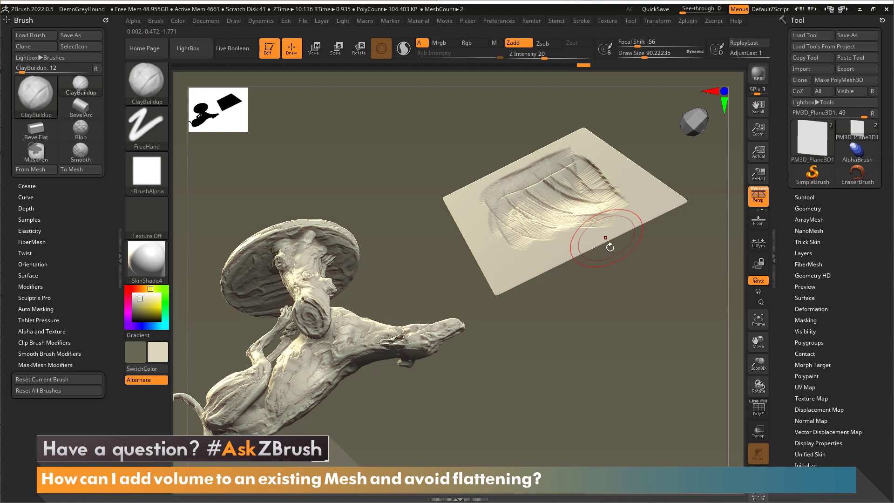
mouse_move(607, 241)
right_down()
mouse_move(563, 271)
mouse_move(447, 259)
mouse_move(595, 318)
mouse_move(605, 266)
mouse_move(515, 274)
mouse_move(568, 273)
mouse_move(432, 266)
mouse_move(443, 279)
right_up()
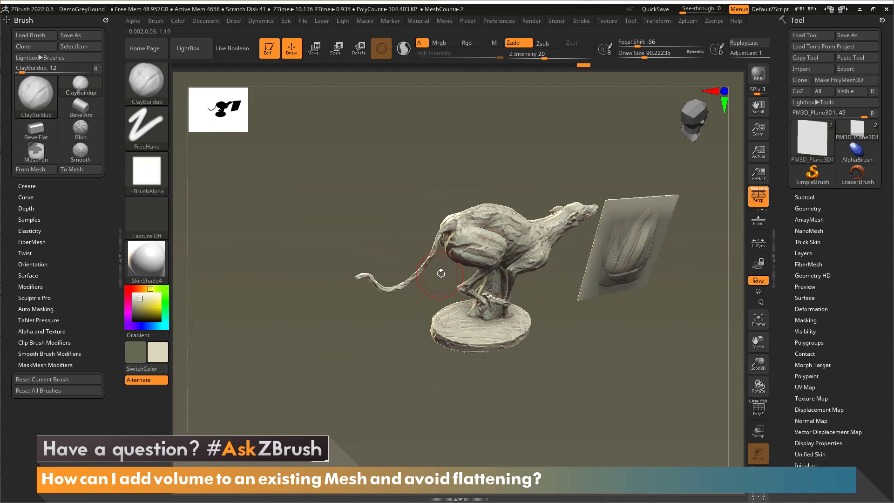
Step: Undo the ClayBuildup strokes on the plane
key(ctrl)
key(ctrl+z)
key(ctrl+z)
key(ctrl+z)
key(ctrl+z)
key(ctrl+z)
key(ctrl+z)
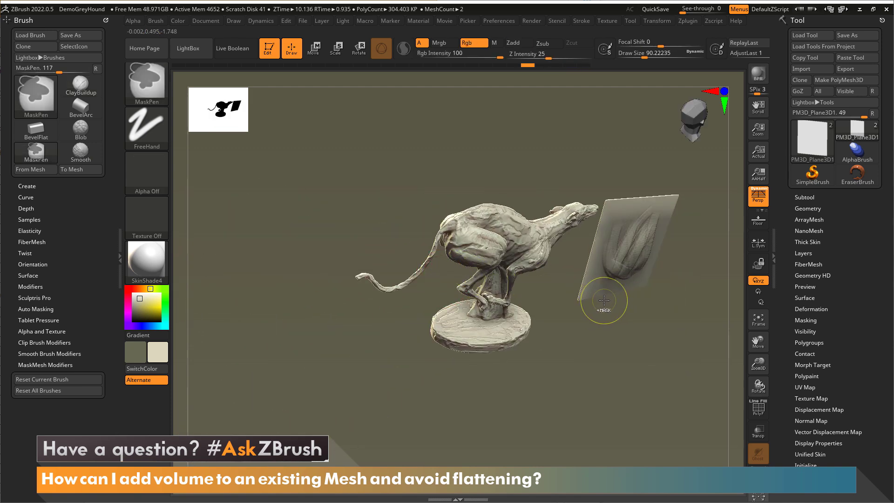
key(ctrl+z)
key(ctrl+z)
key(ctrl+z)
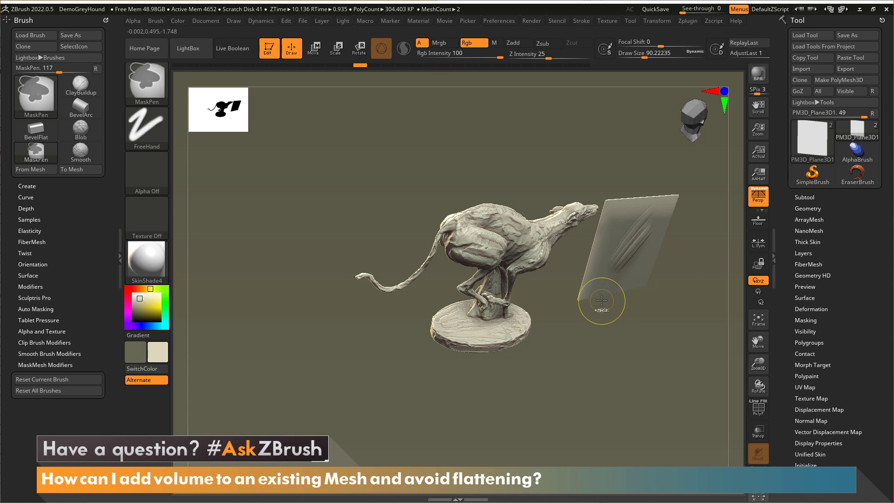
Step: Switch to the greyhound subtool and build up ClayBuildup strokes along its thin tail
alt+click(489, 249)
mouse_move(433, 246)
right_down()
mouse_move(465, 237)
mouse_move(455, 251)
mouse_move(495, 250)
mouse_move(465, 263)
mouse_move(478, 257)
right_up()
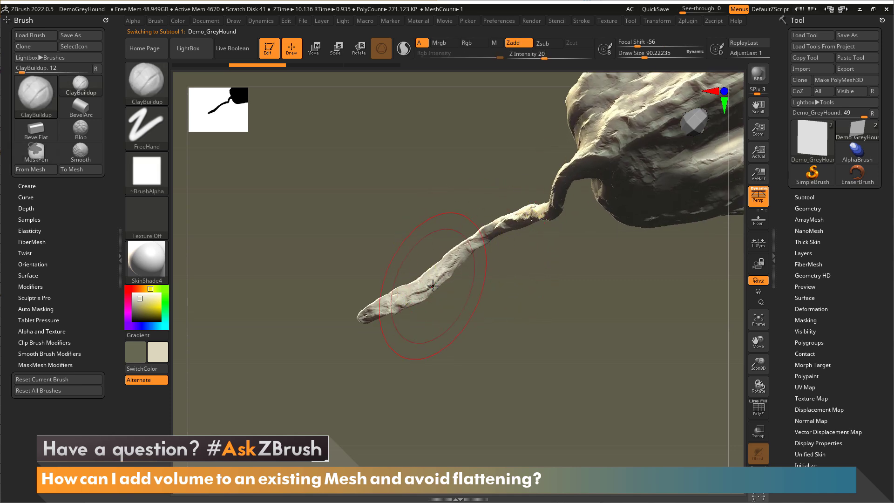
drag(424, 286, 511, 216)
mouse_move(446, 261)
mouse_down()
mouse_move(529, 212)
mouse_move(484, 219)
mouse_move(421, 298)
mouse_up()
drag(436, 284, 375, 318)
mouse_move(395, 321)
right_down()
mouse_move(485, 314)
mouse_move(473, 324)
mouse_move(459, 294)
right_up()
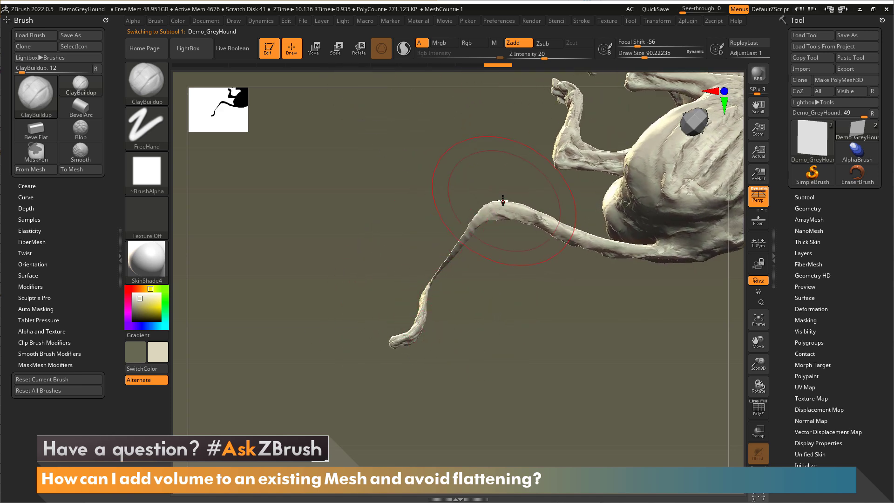
Step: Undo the ClayBuildup strokes on the greyhound's tail
key(ctrl)
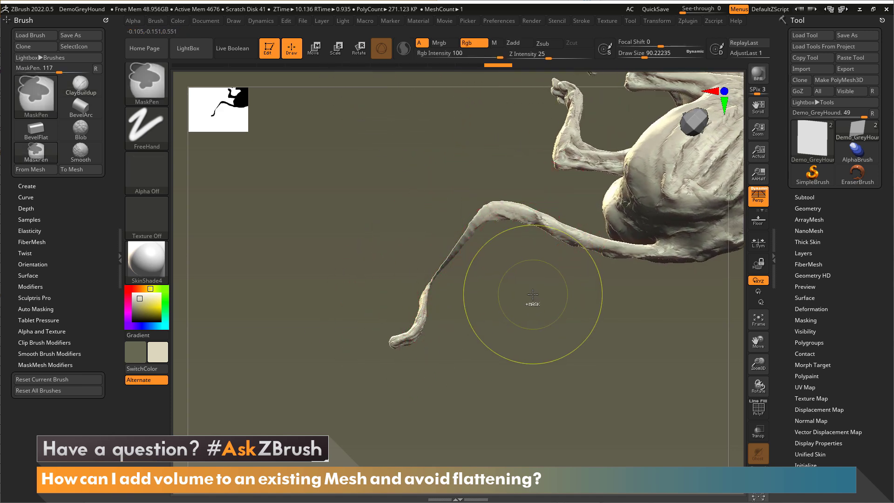
key(ctrl+z)
key(ctrl+z)
key(ctrl+z)
key(ctrl+z)
key(ctrl+z)
key(ctrl+z)
key(ctrl+z)
key(ctrl+z)
key(ctrl+z)
key(ctrl+z)
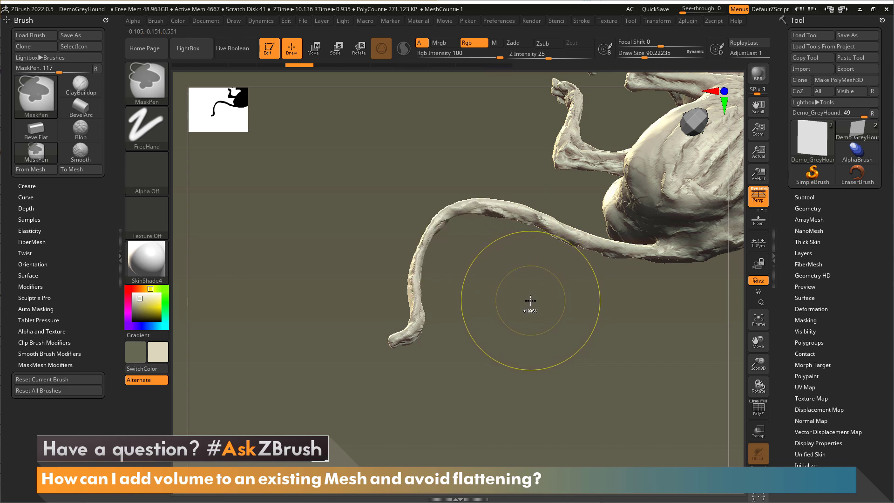
right_drag(532, 303, 494, 237)
key(ctrl+z)
key(ctrl+z)
key(ctrl+z)
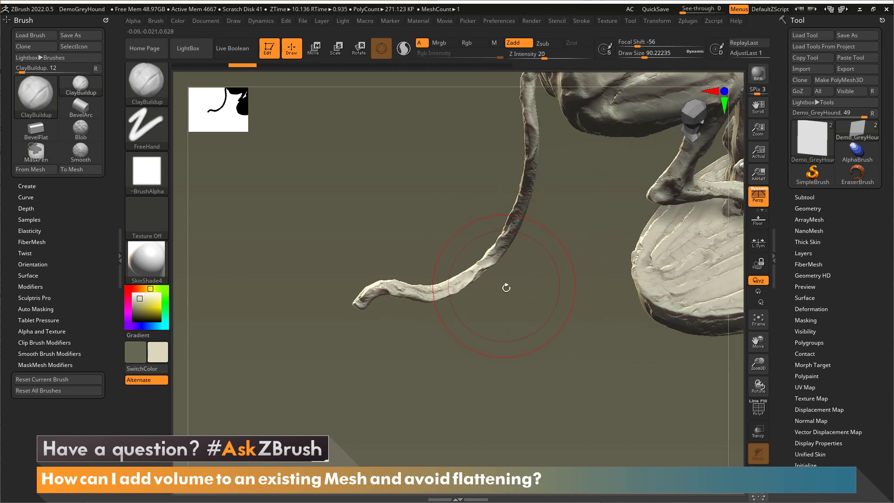
key(ctrl)
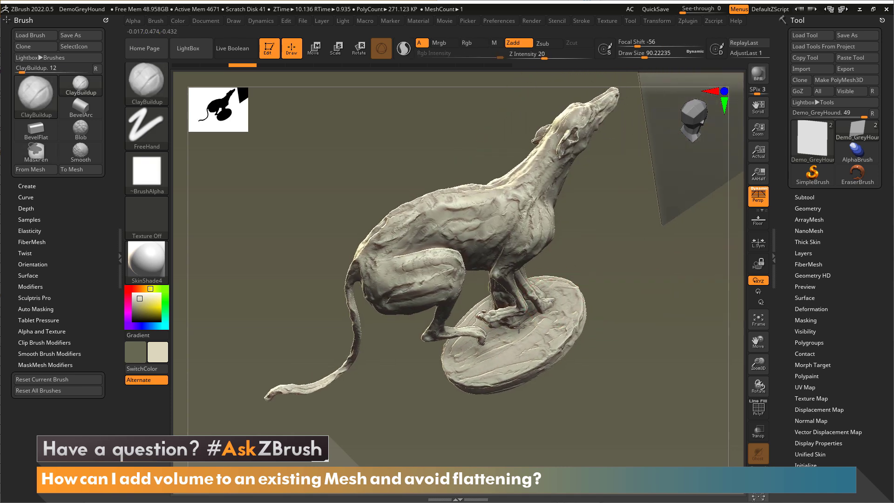
Step: Enable BackfaceMask in the ClayBuildup brush's auto masking settings
mouse_move(543, 258)
right_down()
mouse_move(498, 282)
mouse_move(586, 276)
right_up()
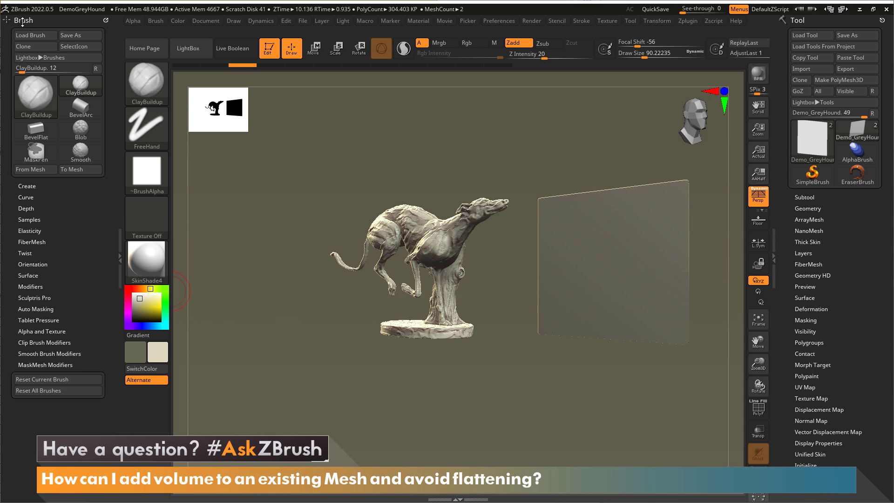
click(46, 309)
drag(80, 238, 83, 84)
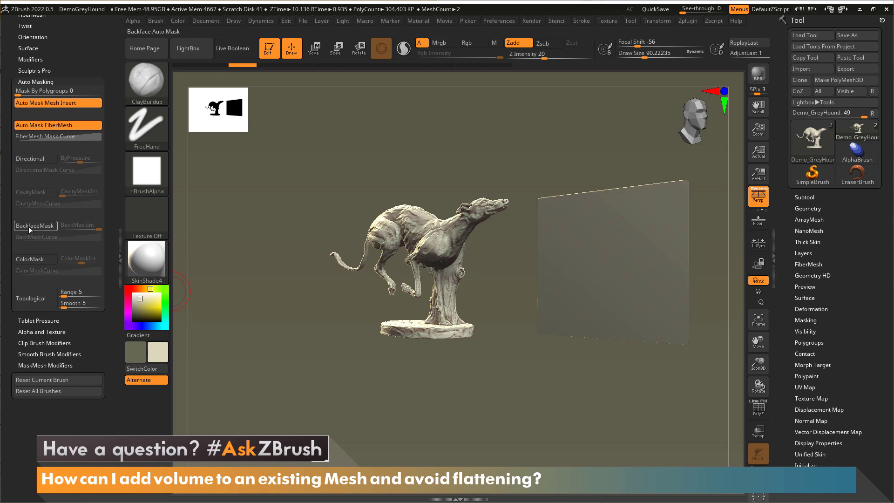
click(45, 226)
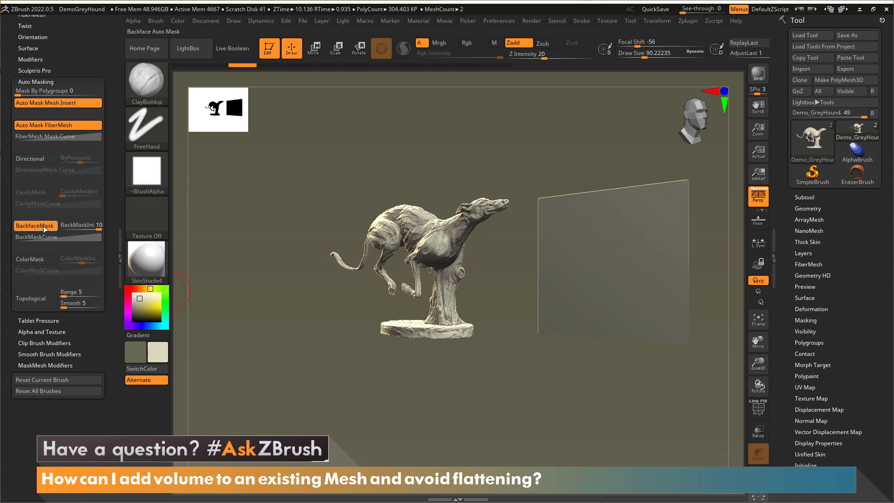
Step: Switch to the plane subtool and build up overlapping diagonal ClayBuildup strokes across its middle with backface masking on
alt+click(599, 250)
right_drag(599, 251, 624, 254)
mouse_move(582, 272)
mouse_down()
mouse_move(653, 223)
mouse_move(585, 288)
mouse_move(629, 228)
mouse_up()
drag(587, 298, 661, 198)
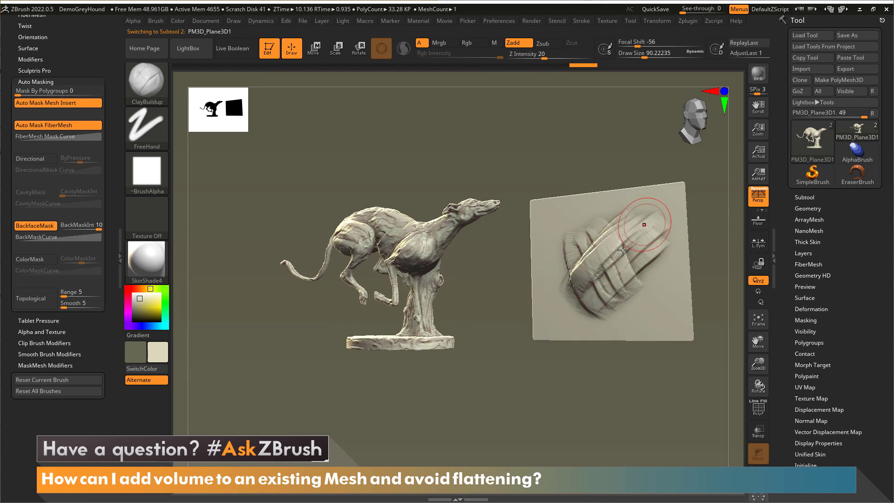
drag(578, 321, 668, 204)
mouse_move(633, 277)
mouse_down()
mouse_move(629, 229)
mouse_move(571, 284)
mouse_move(635, 305)
mouse_move(624, 243)
mouse_up()
right_drag(624, 242, 553, 246)
drag(552, 245, 469, 249)
Step: Switch to the greyhound subtool and add volume along its tail with ClayBuildup strokes from several angles
alt+click(447, 228)
mouse_move(400, 288)
right_down()
mouse_move(426, 335)
mouse_move(430, 223)
mouse_move(383, 273)
mouse_move(487, 254)
mouse_move(465, 289)
right_up()
mouse_move(466, 289)
right_down()
mouse_move(401, 279)
mouse_move(420, 200)
right_up()
right_drag(485, 272, 468, 288)
mouse_move(475, 298)
mouse_down()
mouse_move(462, 319)
mouse_move(502, 212)
mouse_up()
right_drag(488, 273, 491, 326)
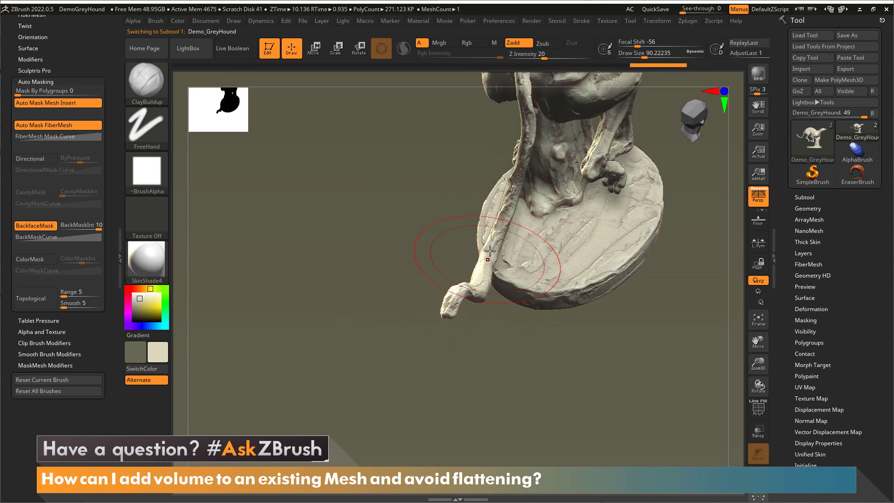
mouse_move(489, 255)
mouse_down()
mouse_move(492, 236)
mouse_move(485, 277)
mouse_move(470, 287)
mouse_up()
right_drag(499, 255, 496, 205)
mouse_move(498, 242)
mouse_down()
mouse_move(467, 295)
mouse_move(511, 210)
mouse_move(499, 254)
mouse_up()
right_drag(499, 254, 564, 172)
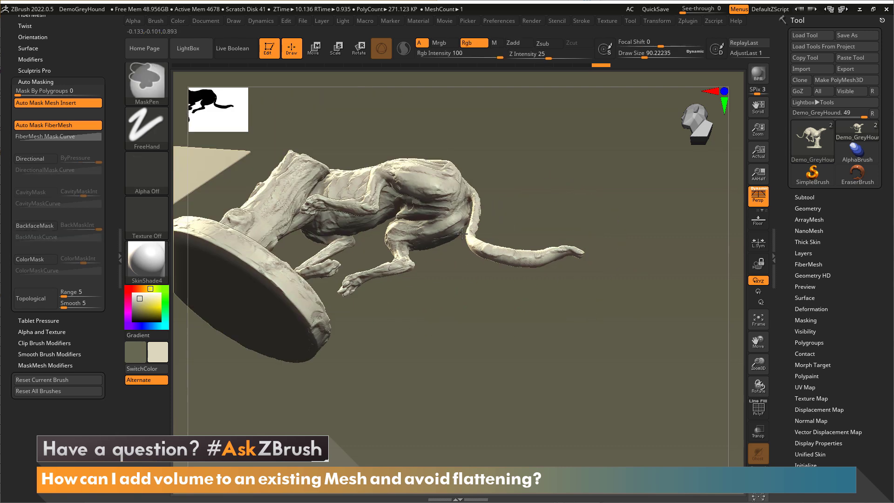
mouse_move(555, 250)
right_down()
mouse_move(512, 205)
mouse_move(543, 240)
mouse_move(527, 274)
right_up()
drag(527, 274, 501, 264)
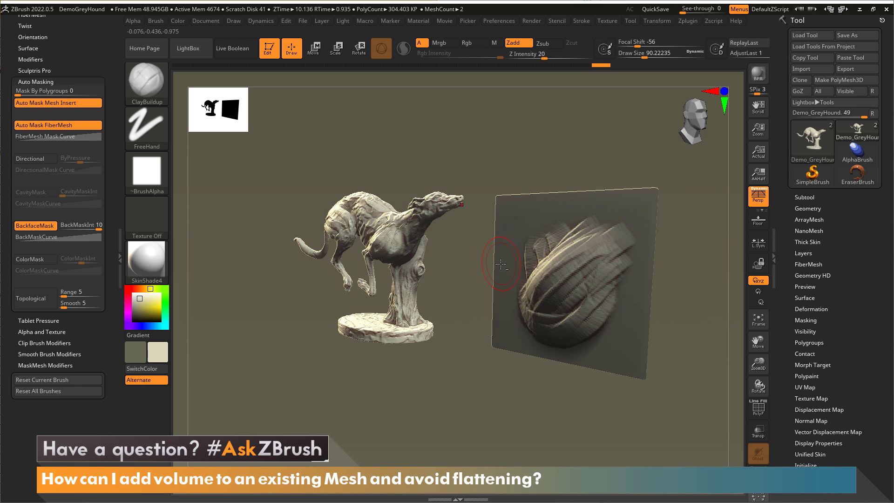